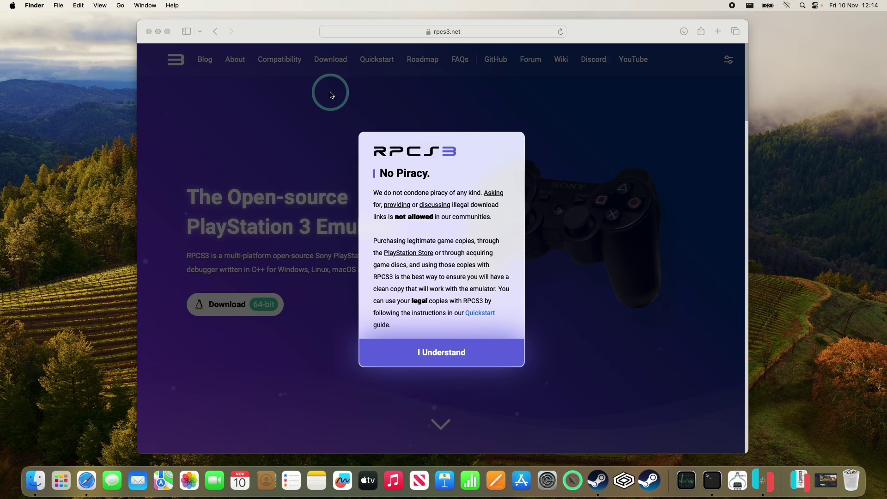
Step: Acknowledge the No Piracy notice on the rpcs3.net homepage
click(450, 32)
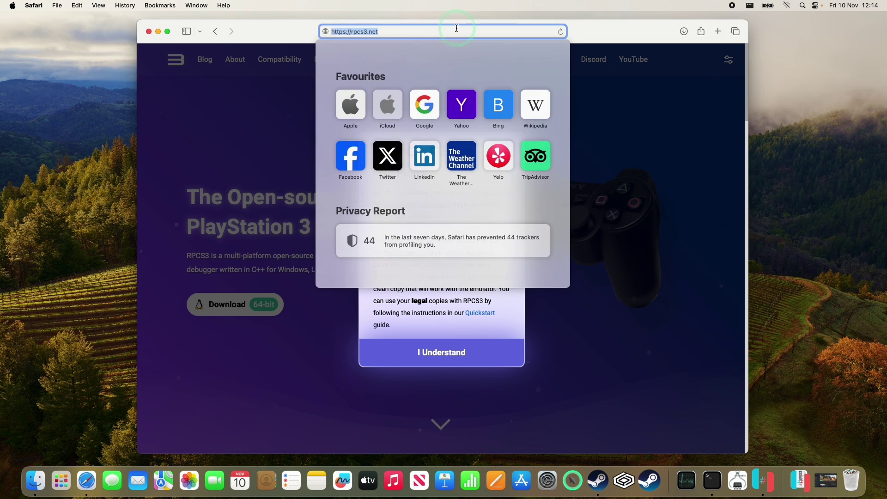
click(283, 91)
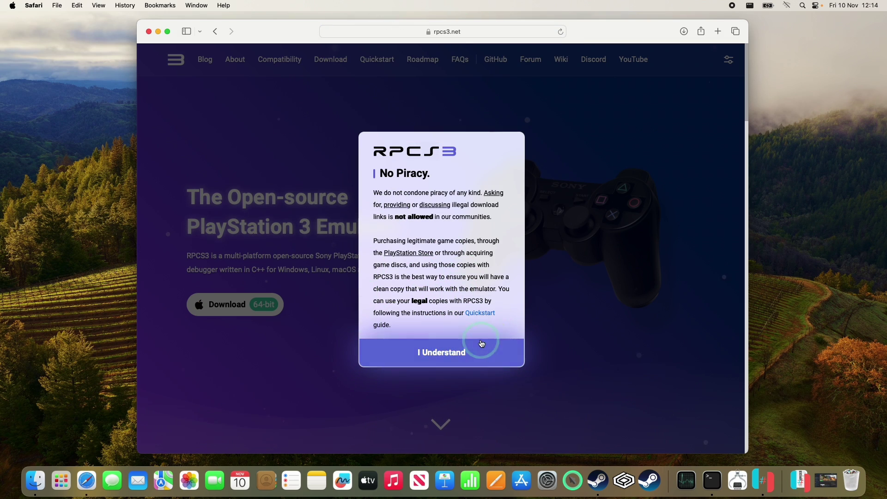
click(446, 349)
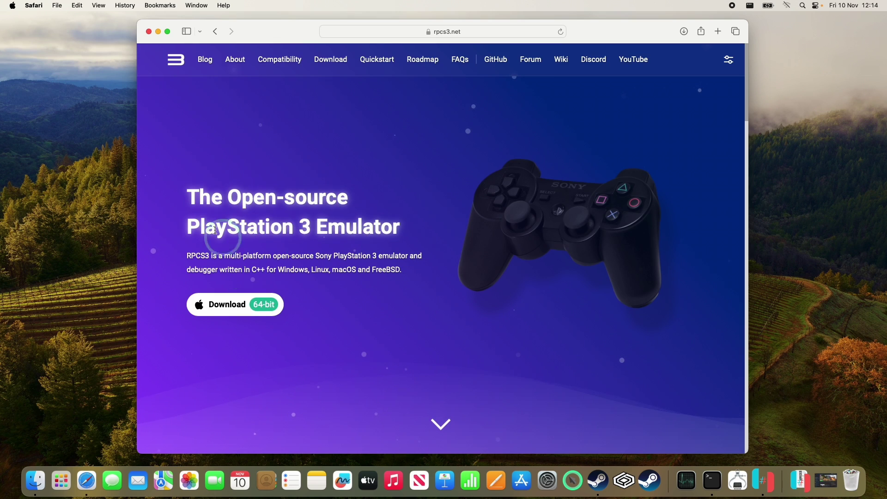
Step: Download the macOS build of RPCS3 from the site's download page
click(204, 298)
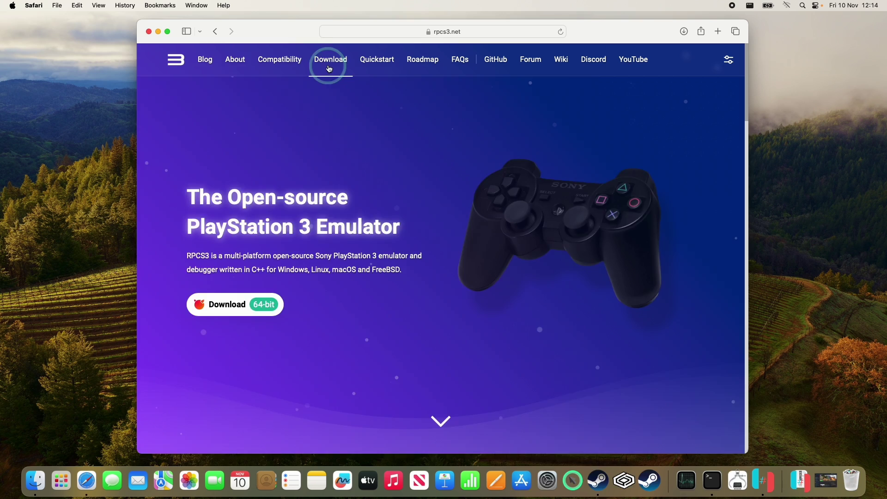
click(336, 63)
scroll(299, 267, down, 5)
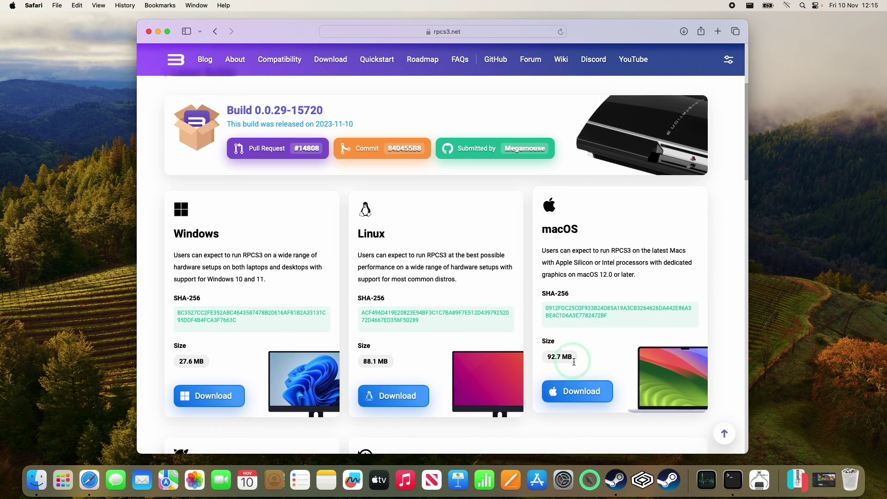
click(571, 398)
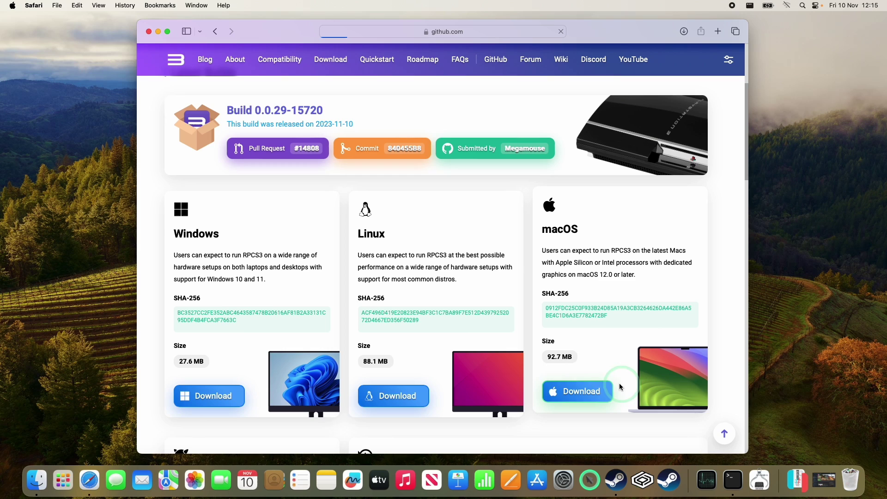
Step: Open the downloaded RPCS3 disk image and copy the RPCS3 app into the Applications folder, closing the image window
click(301, 230)
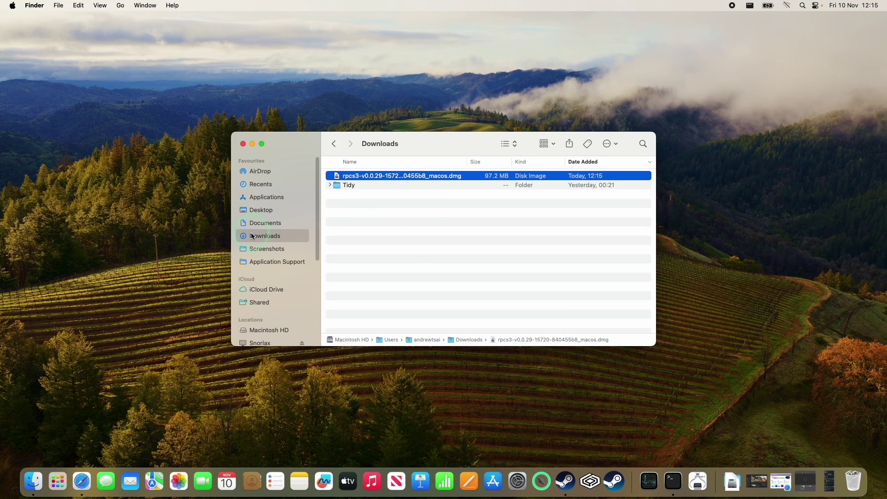
double_click(349, 177)
click(441, 180)
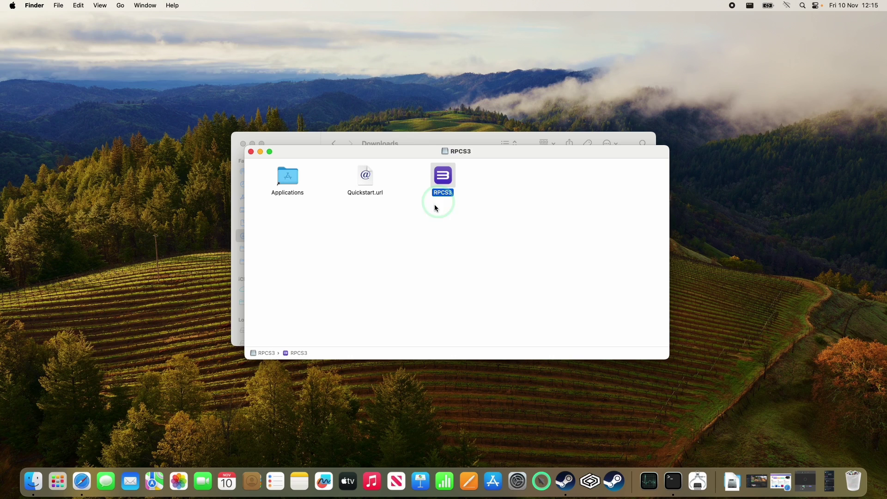
drag(441, 182, 287, 180)
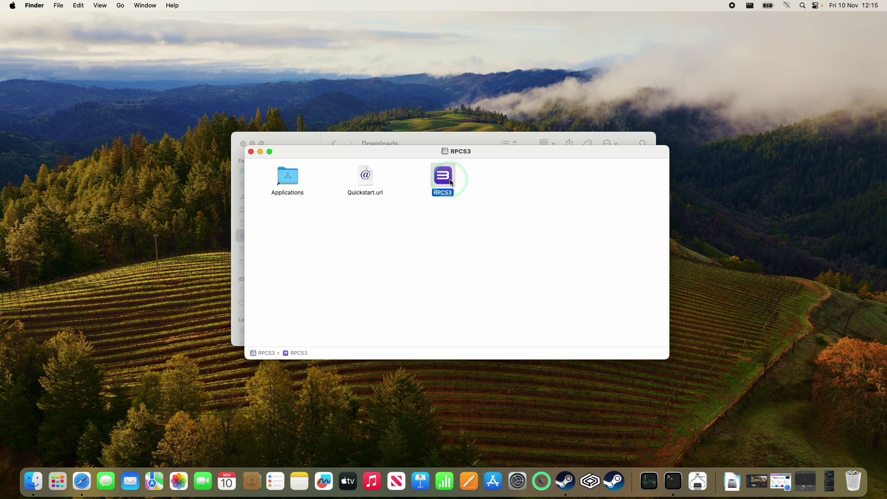
click(251, 152)
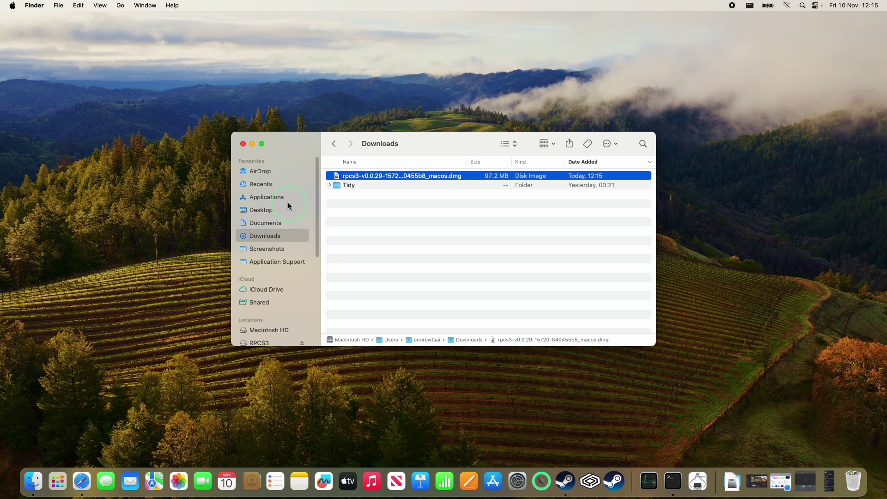
Step: Show the Applications folder as icons and launch RPCS3, allowing the app downloaded from the internet to open
click(267, 197)
key(cmd+1)
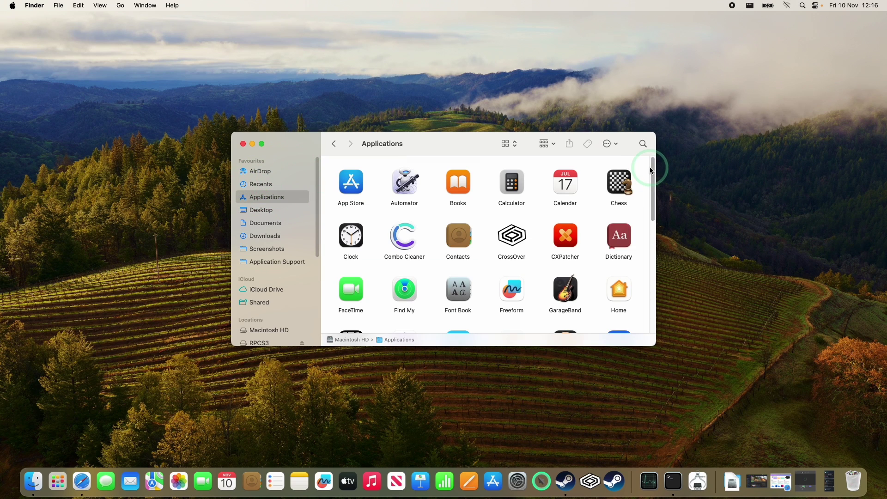
drag(652, 171, 646, 250)
click(566, 240)
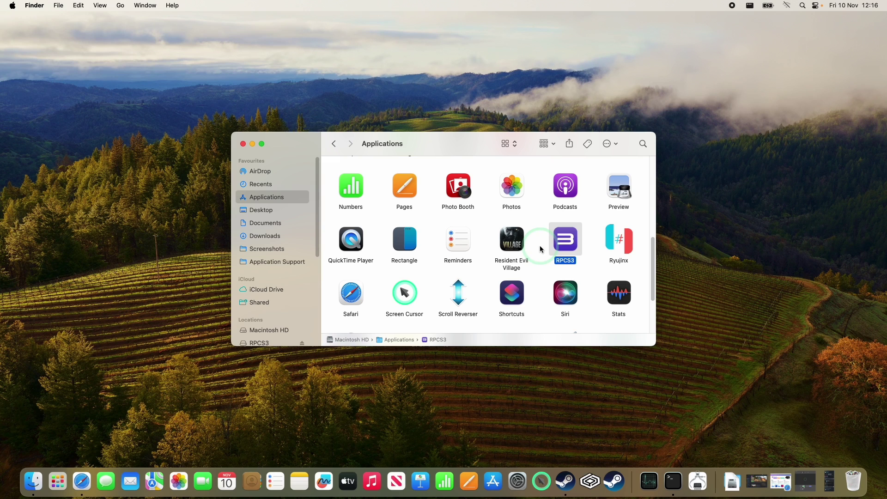
double_click(562, 239)
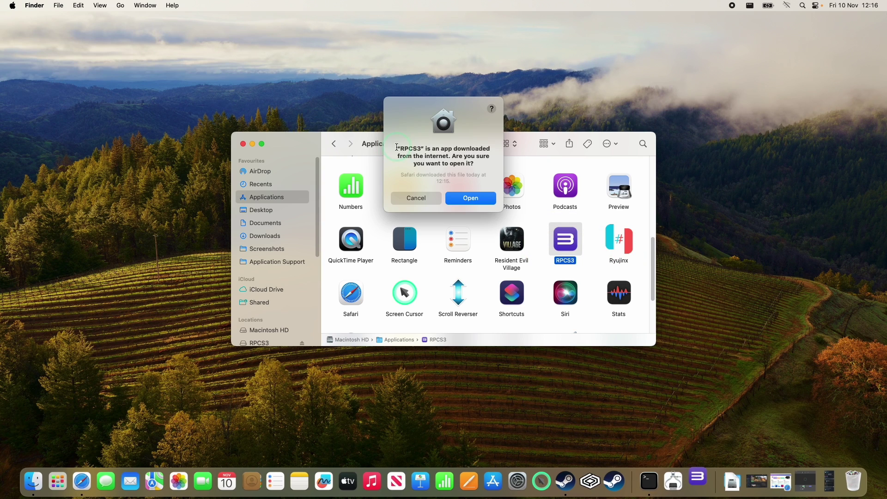
drag(396, 148, 470, 168)
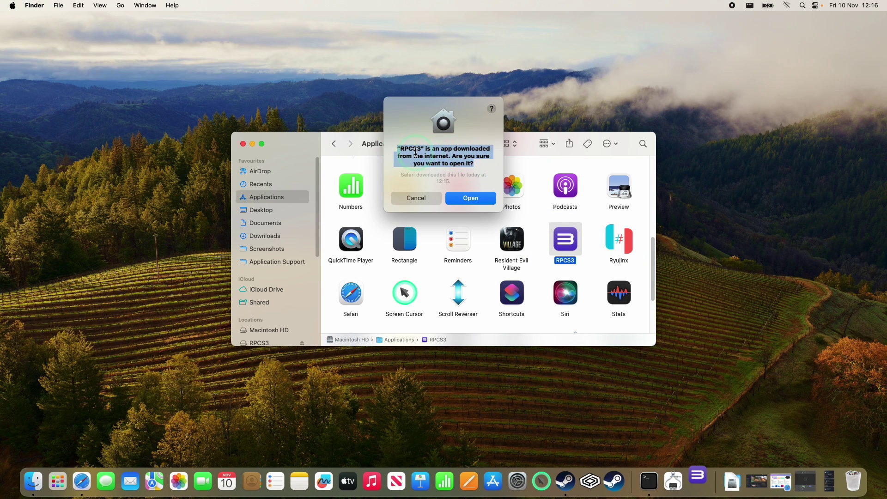
click(468, 199)
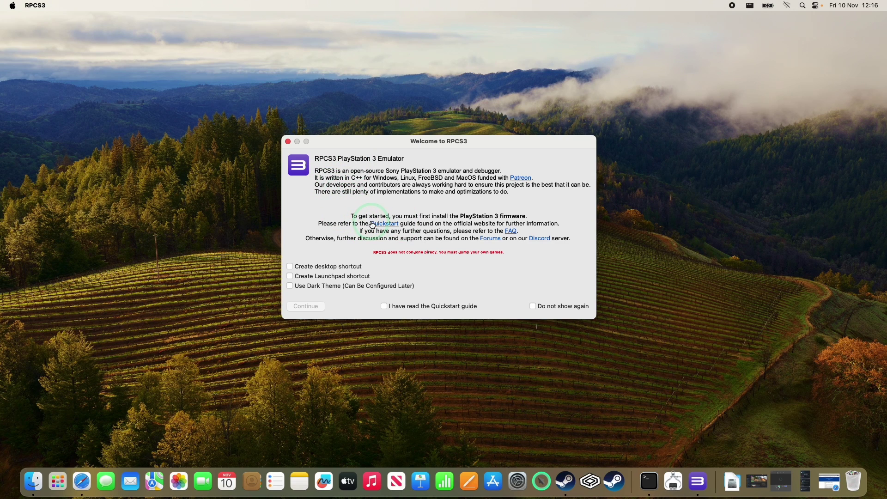
Step: Open the Quickstart guide from the RPCS3 welcome window, mark it as read and continue into the emulator
click(383, 223)
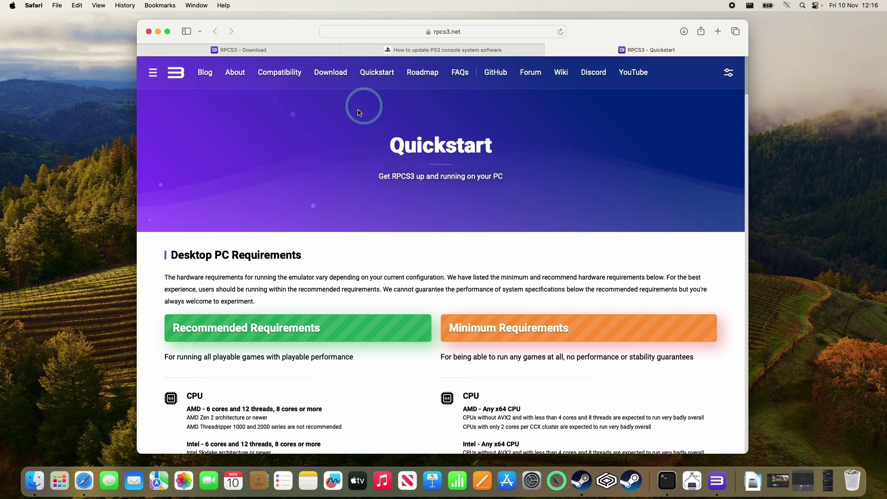
key(super+m)
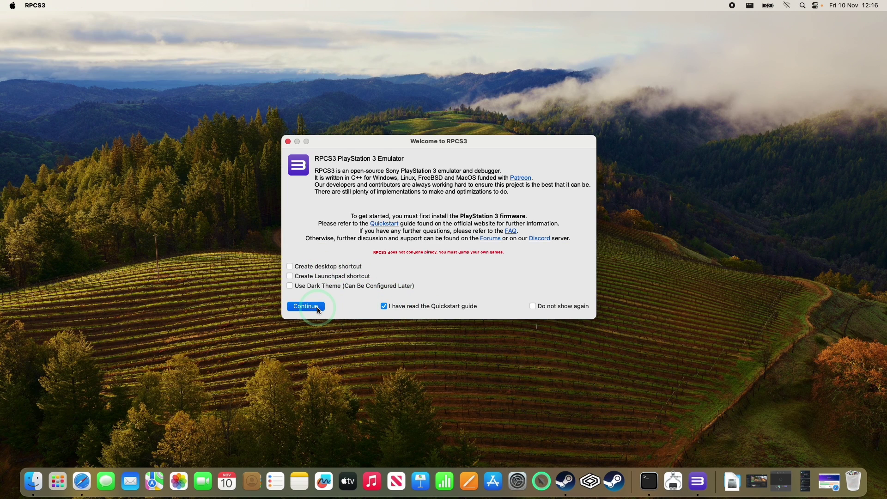
click(317, 307)
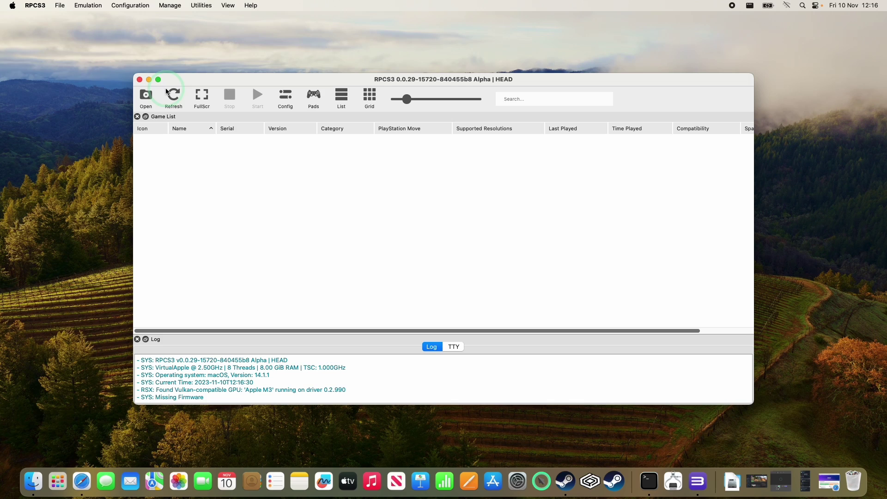
Step: Minimize the RPCS3 window and switch to Safari's page about updating PS3 console system software
click(29, 5)
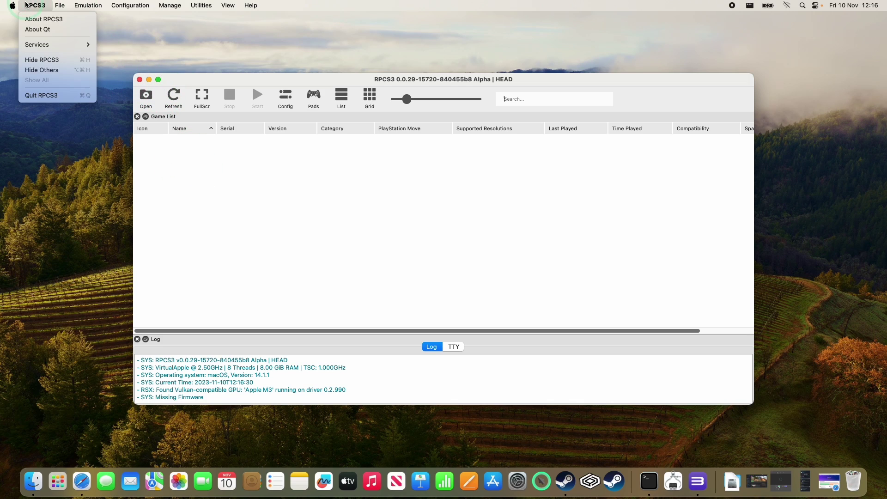
click(278, 203)
key(super+m)
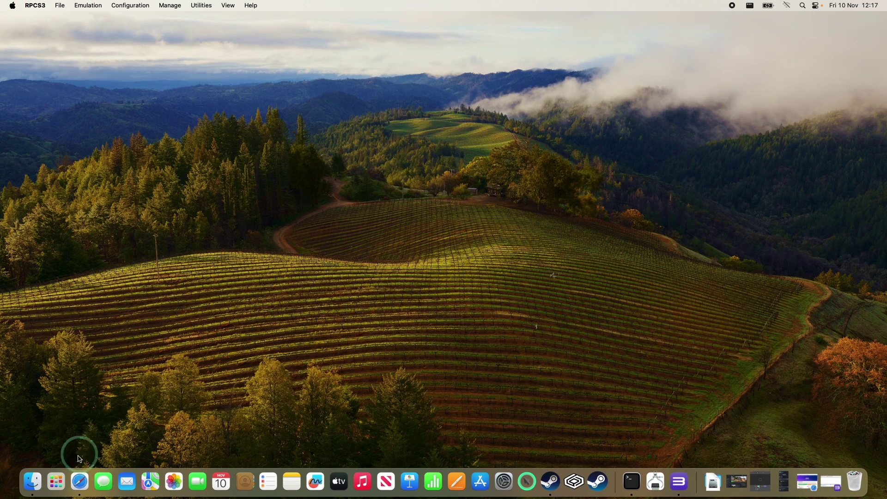
click(80, 480)
click(404, 49)
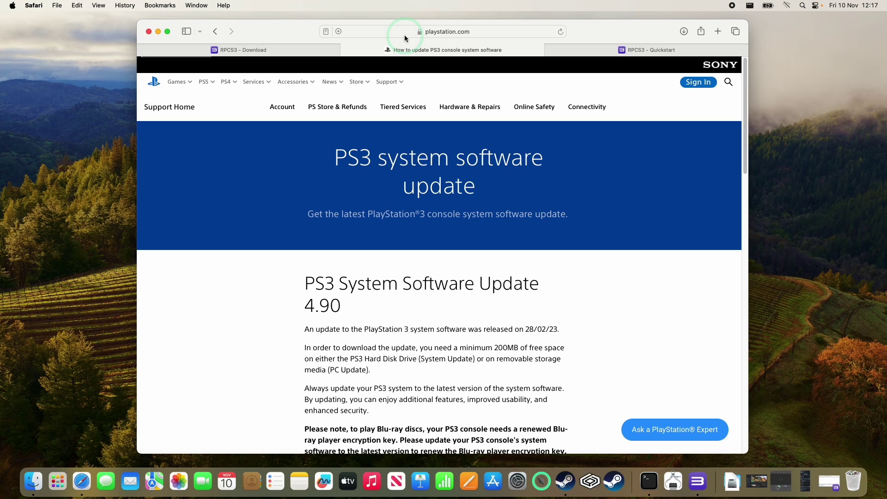
Step: Examine the PS3 system software update page for the current firmware version
drag(314, 165, 467, 179)
click(405, 143)
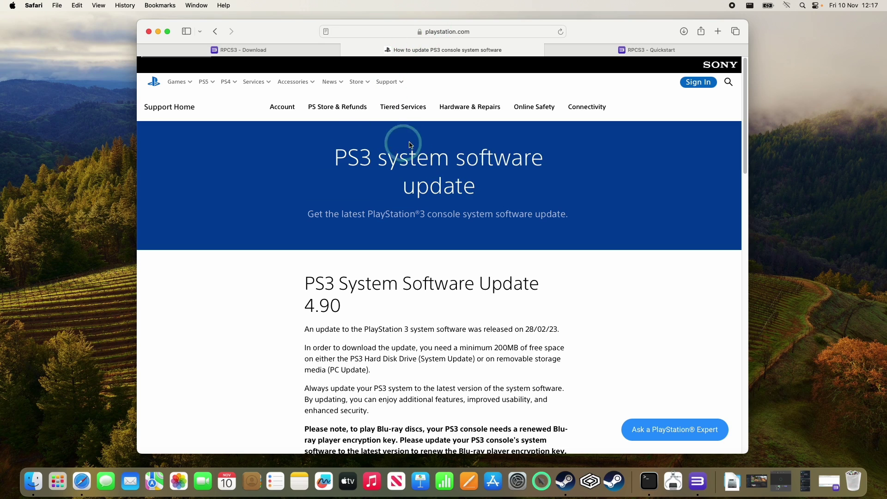
click(533, 162)
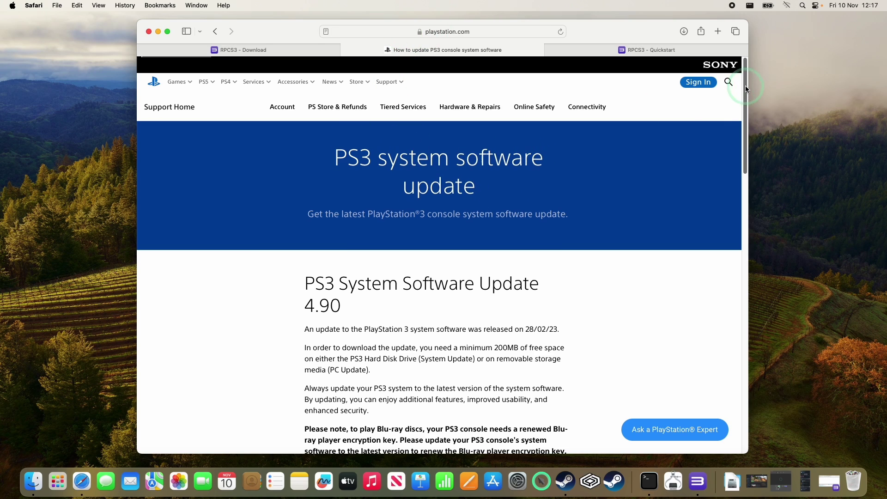
drag(747, 88, 745, 89)
click(300, 284)
double_click(368, 314)
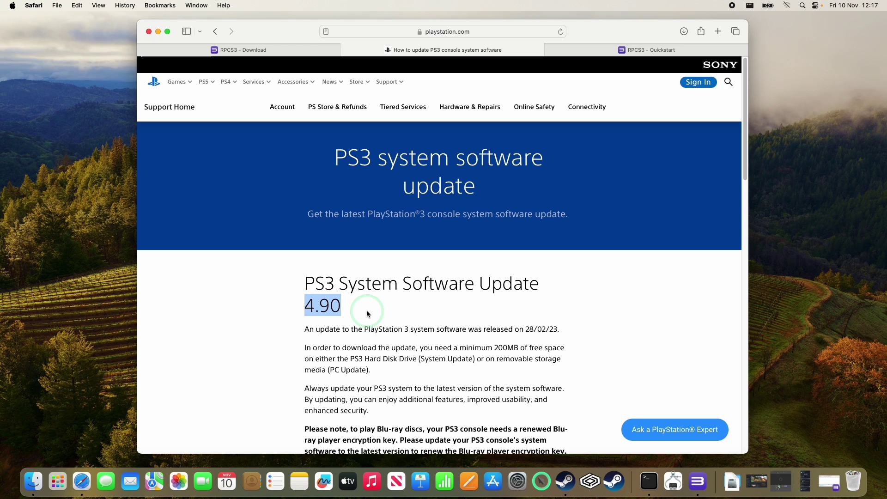
click(369, 314)
Step: Expand the "Update using a computer" instructions and download the PS3 update file
scroll(368, 307, down, 5)
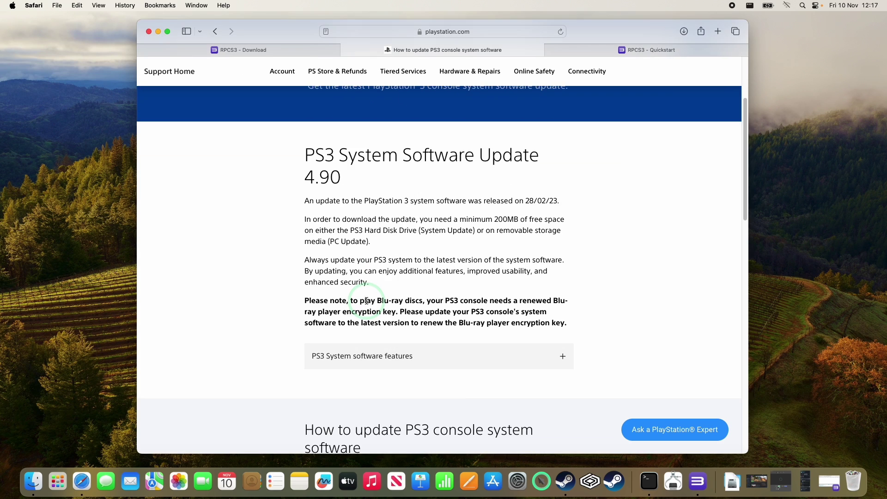
scroll(366, 301, down, 5)
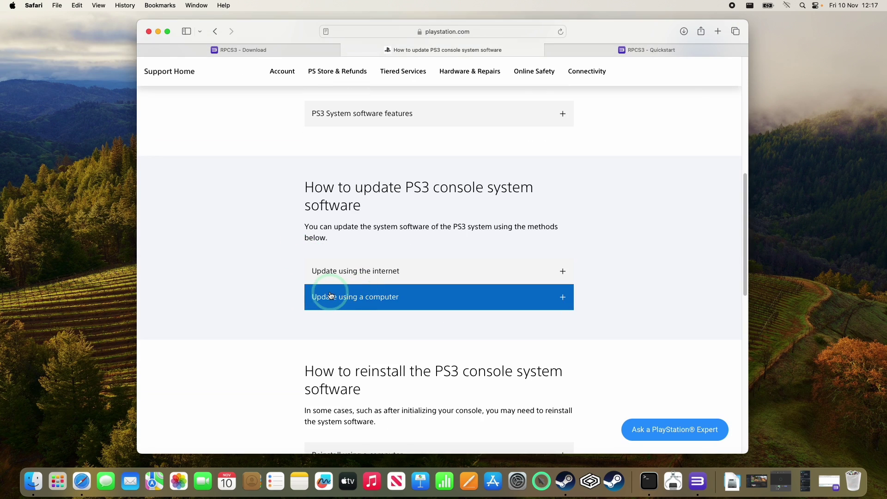
click(344, 297)
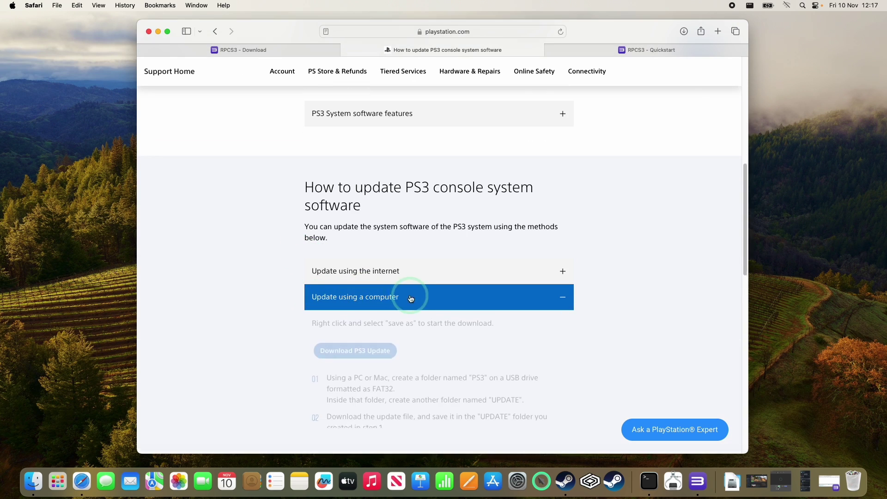
scroll(341, 353, down, 2)
click(356, 316)
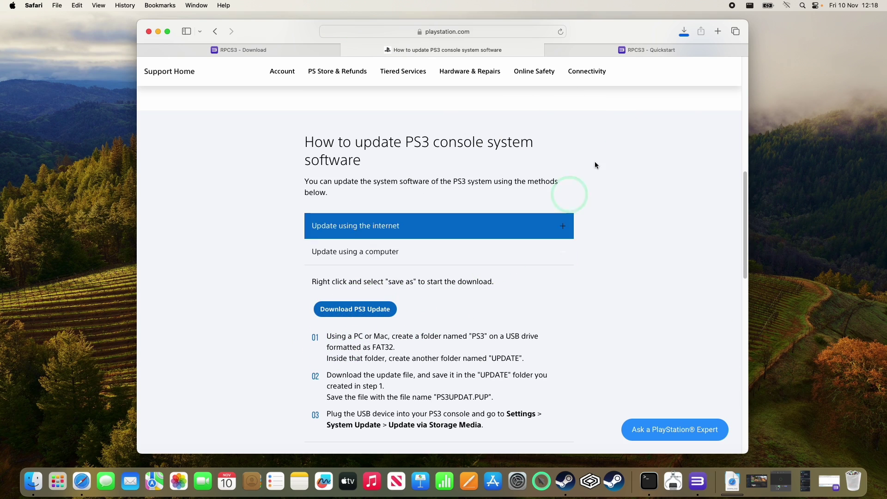
Step: Check the PS3UPDAT.PUP download's progress and the link options for saving the PS3 update
click(684, 31)
click(333, 284)
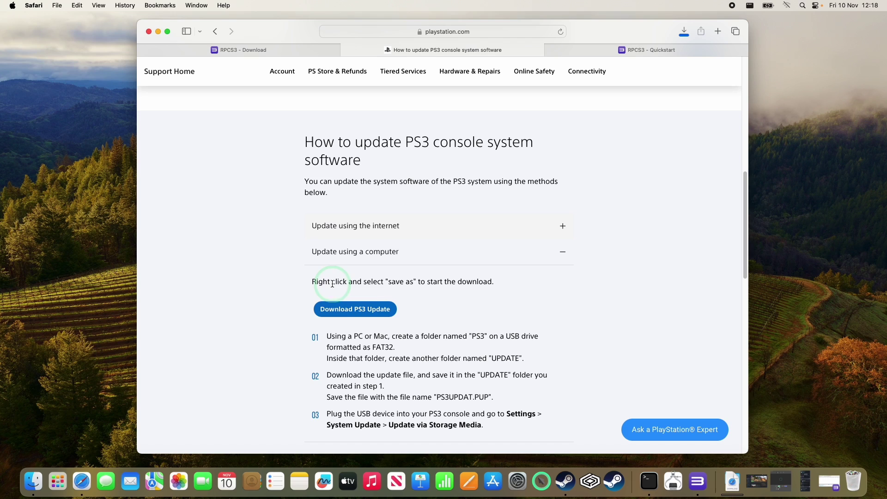
click(344, 318)
right_click(345, 316)
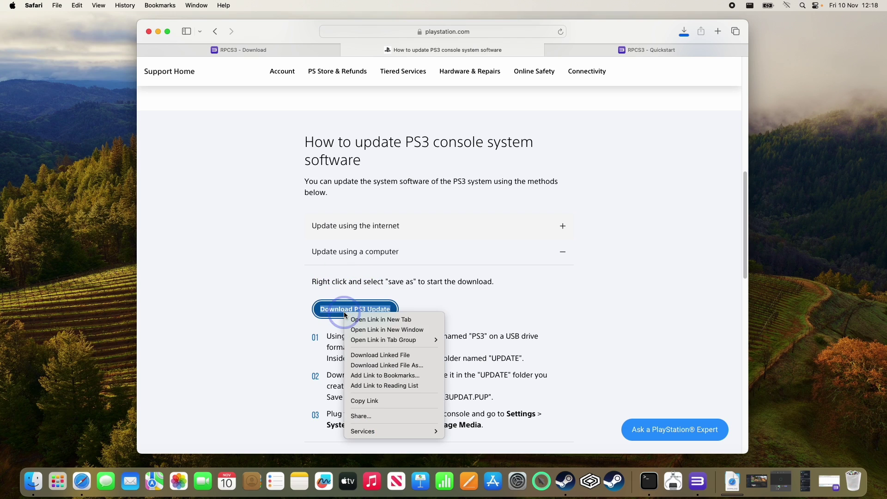
click(370, 320)
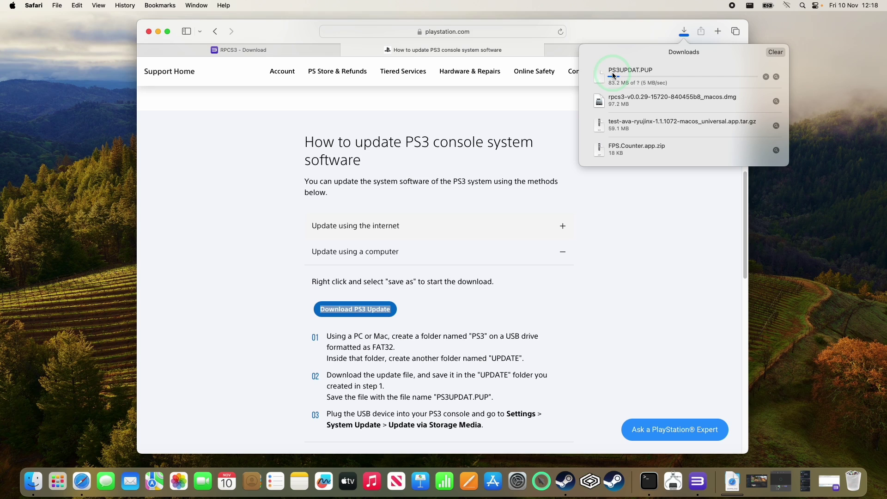
click(539, 181)
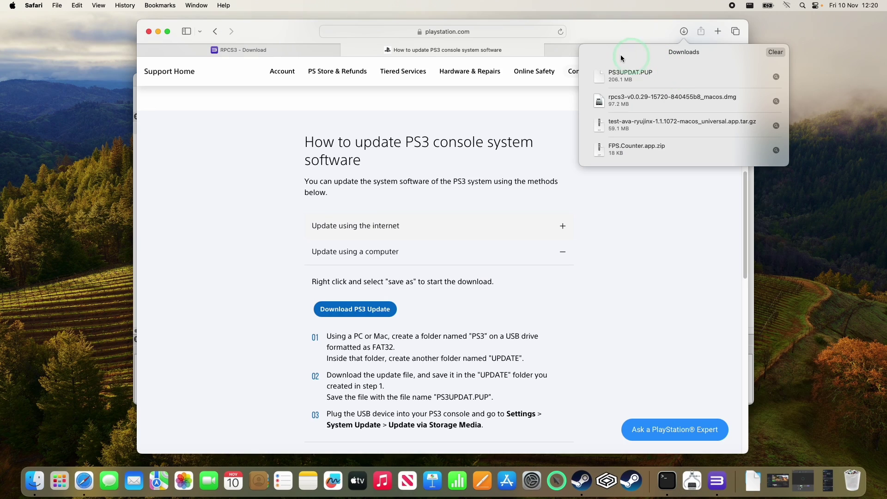
Step: Minimize Safari and install the PS3 firmware in RPCS3 from PS3UPDAT.PUP in the Downloads folder
click(161, 25)
click(159, 31)
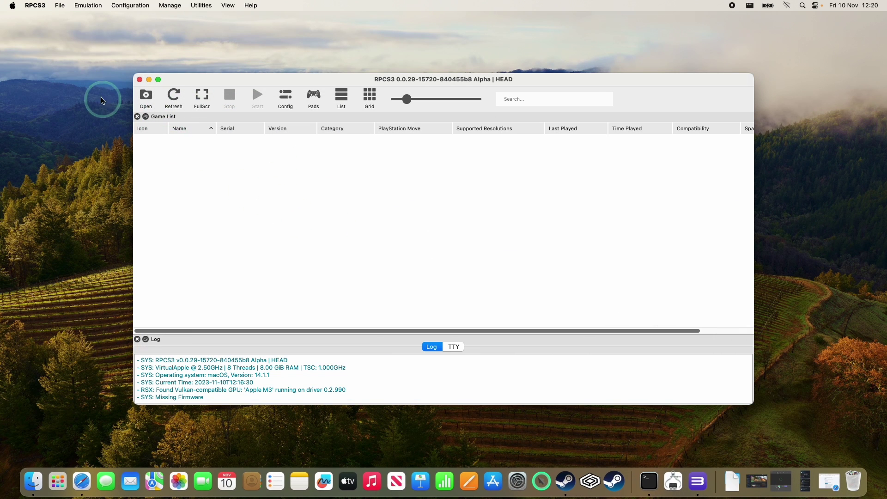
click(61, 6)
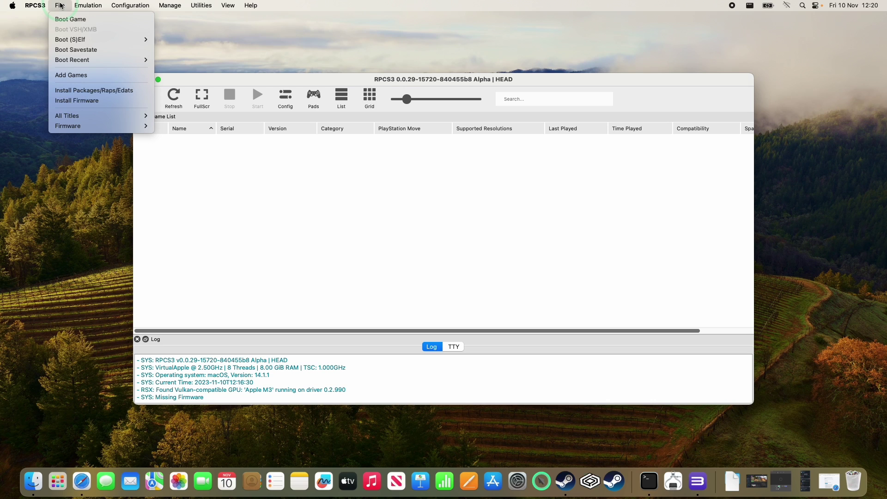
click(228, 154)
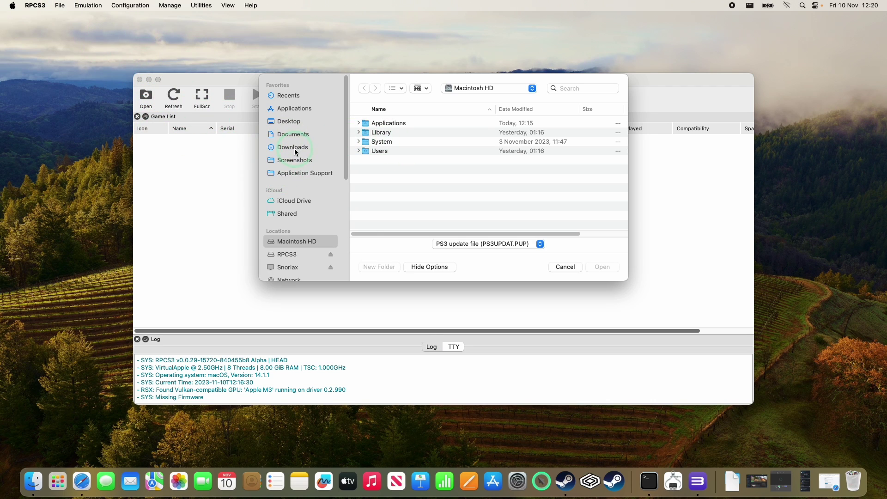
click(296, 152)
click(377, 123)
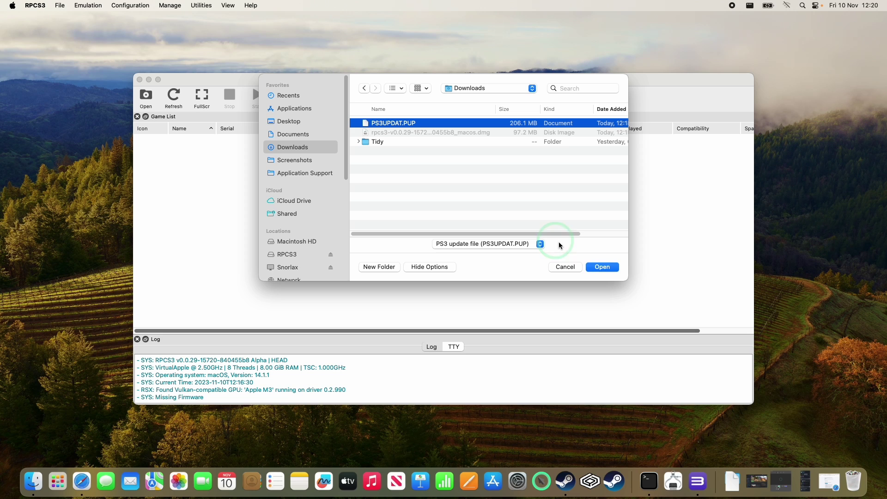
click(600, 267)
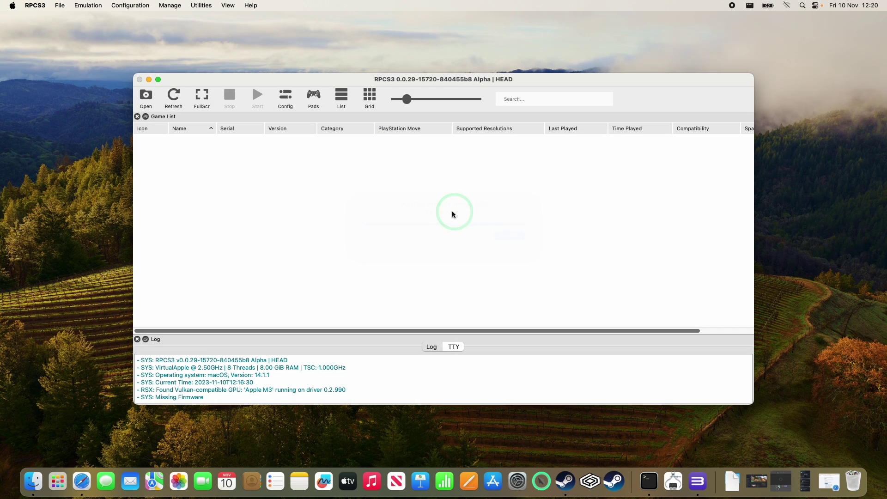
triple_click(411, 154)
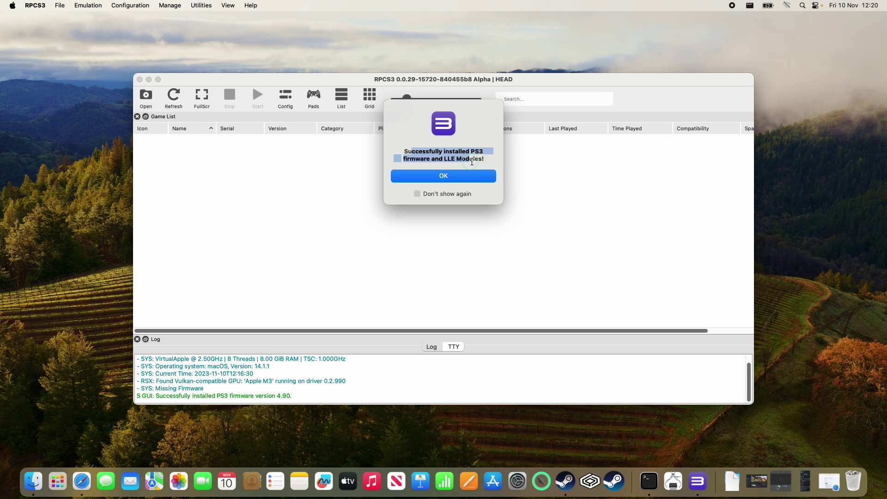
click(444, 173)
click(442, 179)
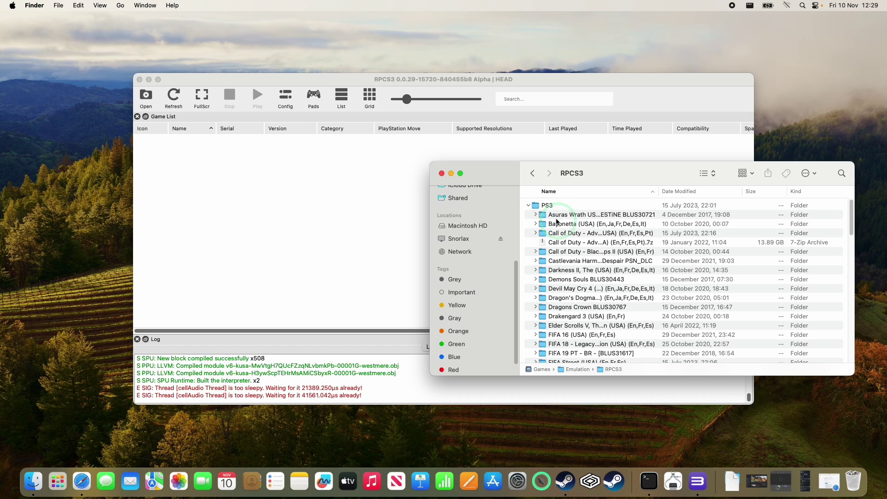
Step: Examine the Tekken Tag Tournament 2 game folder and its PS3_GAME subfolder within the PS3 folder in Finder
double_click(647, 202)
drag(659, 193, 715, 193)
scroll(558, 257, down, 15)
click(558, 257)
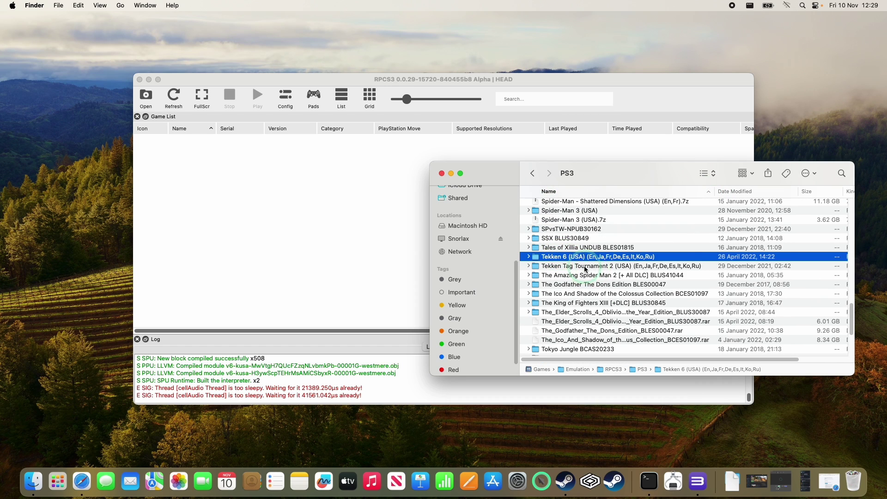
click(544, 268)
click(528, 266)
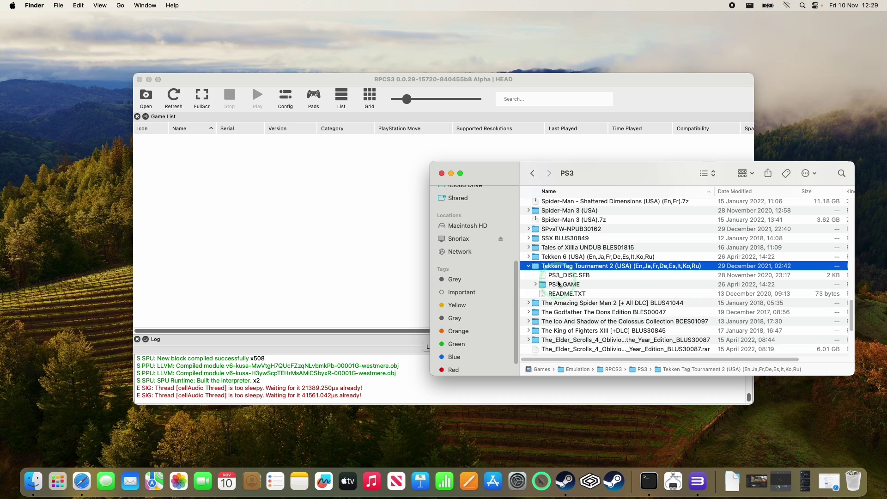
click(539, 286)
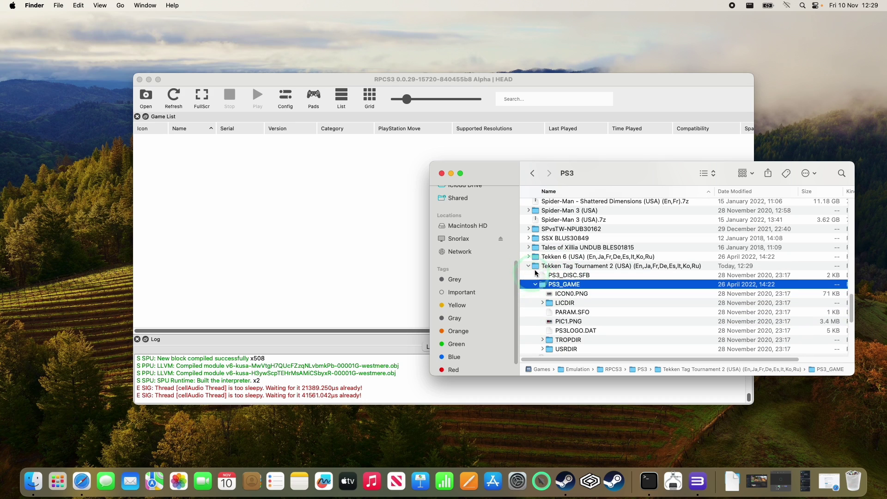
scroll(557, 274, up, 1)
scroll(571, 294, down, 4)
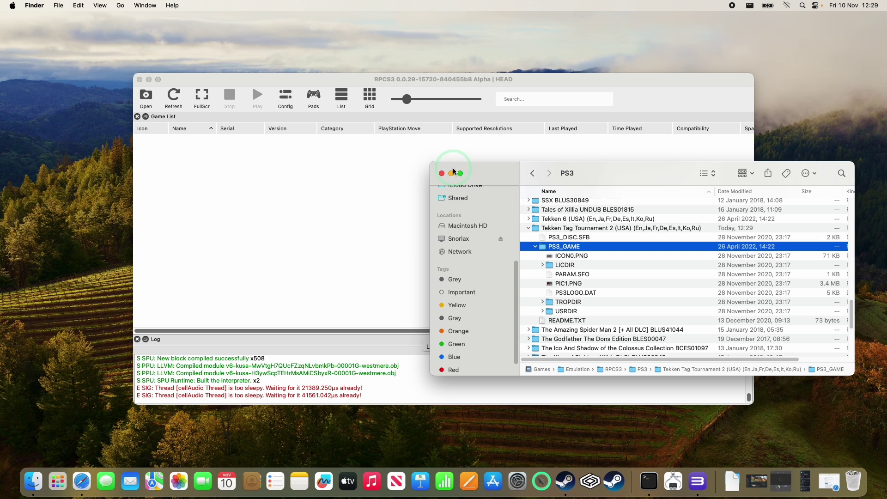
Step: Minimize Finder and boot the Tekken Tag Tournament 2 folder in RPCS3 from the PS3 folder on Snorlax's Games share
click(451, 173)
click(145, 97)
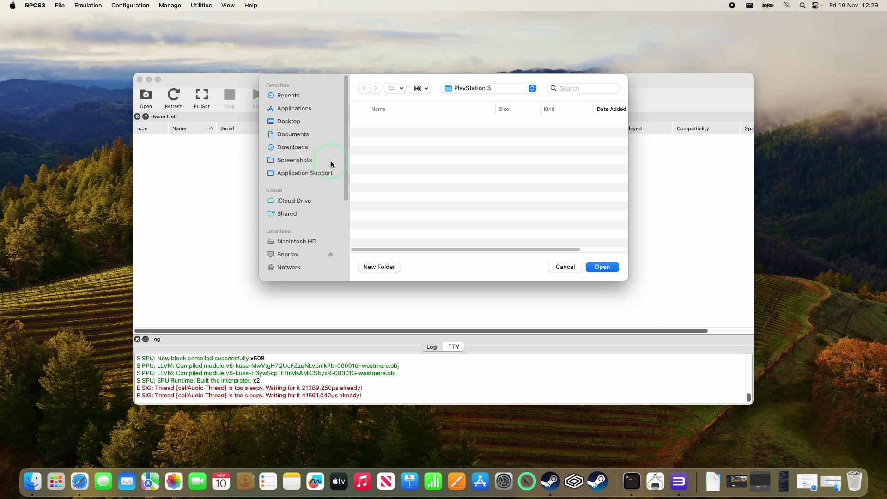
scroll(297, 195, down, 5)
click(292, 138)
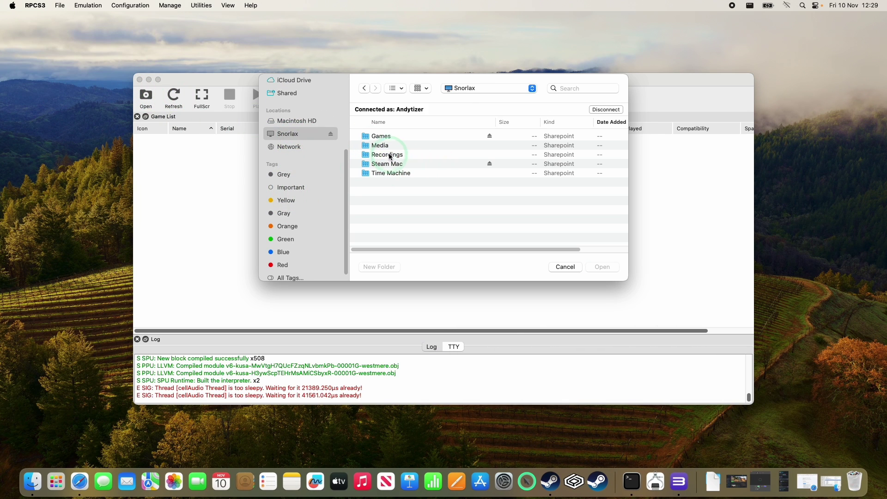
double_click(391, 137)
double_click(476, 187)
scroll(620, 208, down, 5)
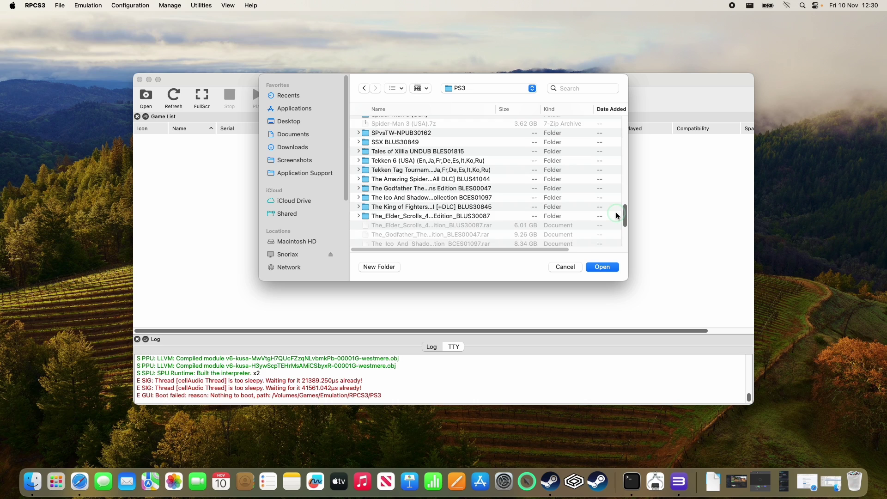
double_click(446, 199)
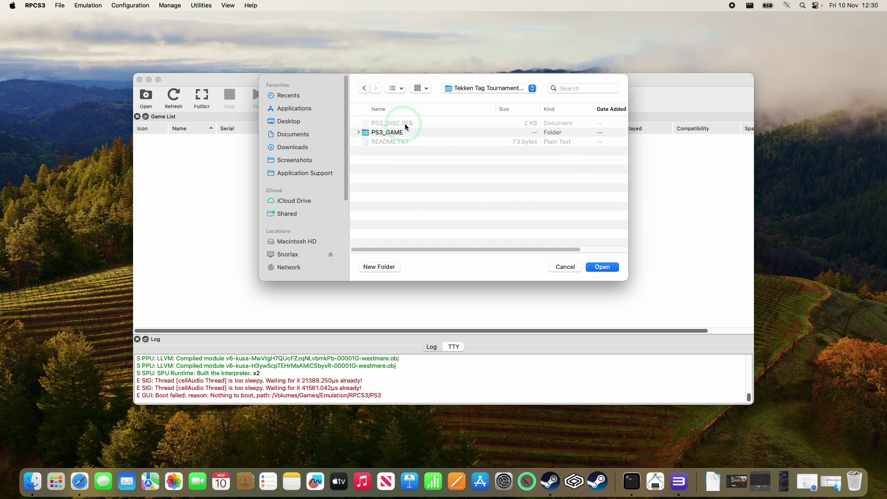
click(381, 135)
click(525, 191)
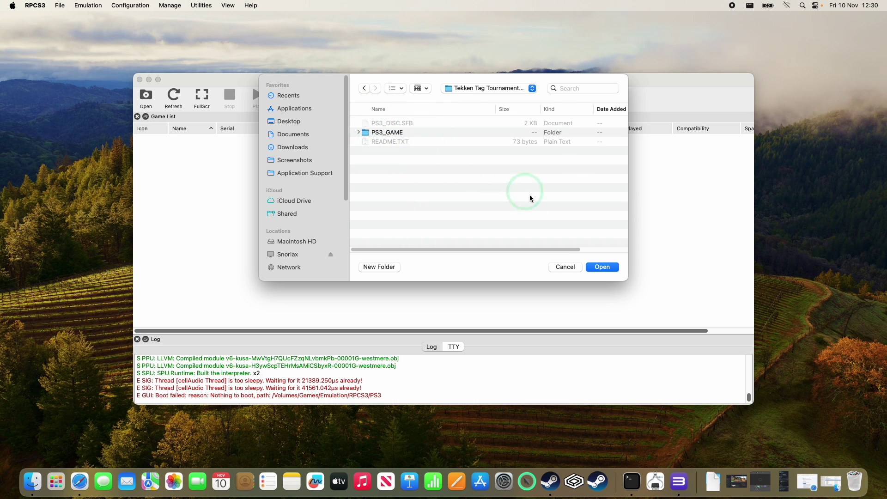
click(599, 268)
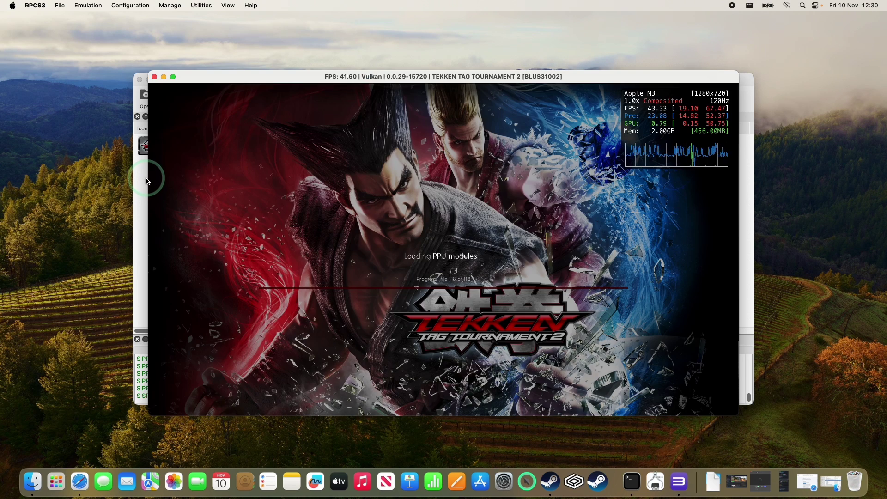
Step: Check the Tekken Tag Tournament 2 entry in the RPCS3 game list and return to the running game's window
click(159, 144)
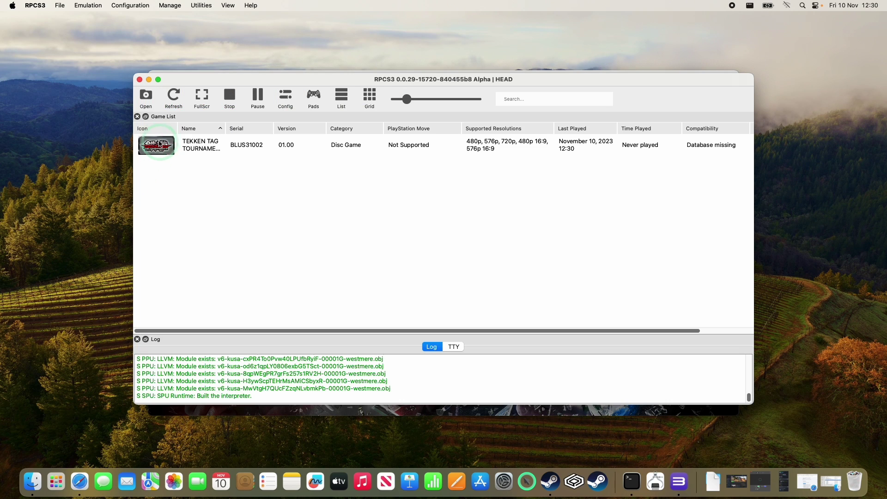
click(247, 151)
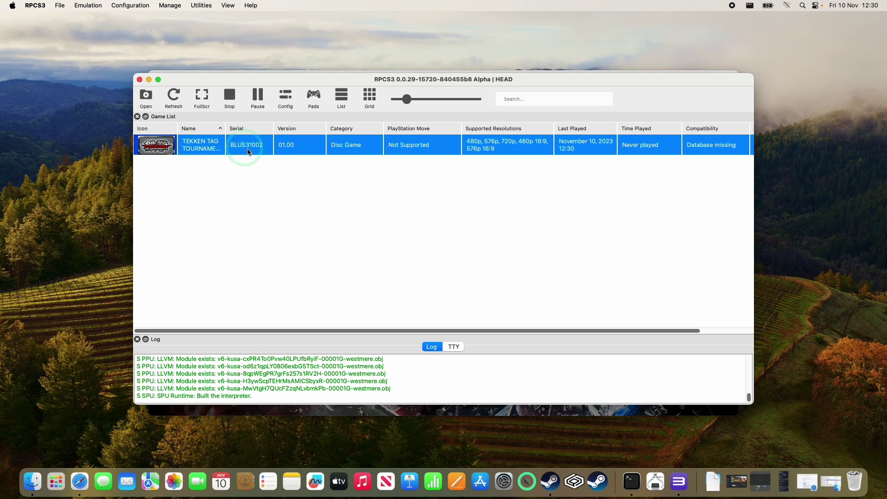
click(243, 73)
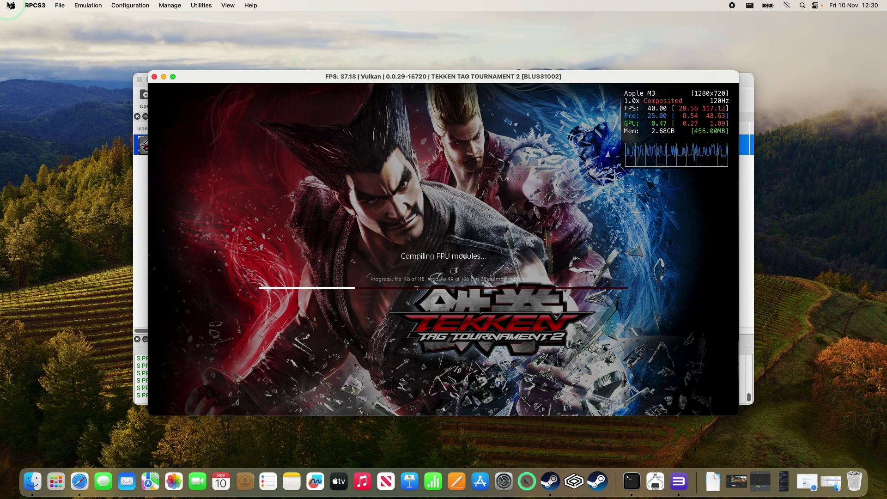
click(10, 6)
click(267, 166)
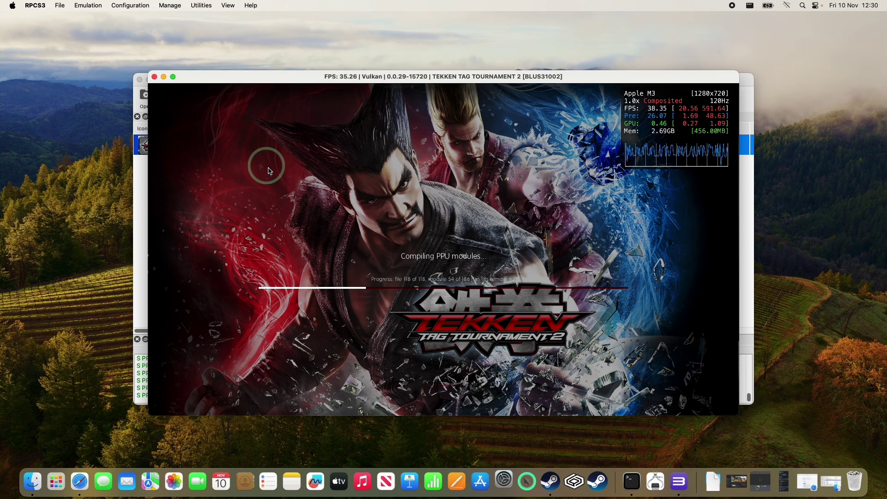
key(cmd+q)
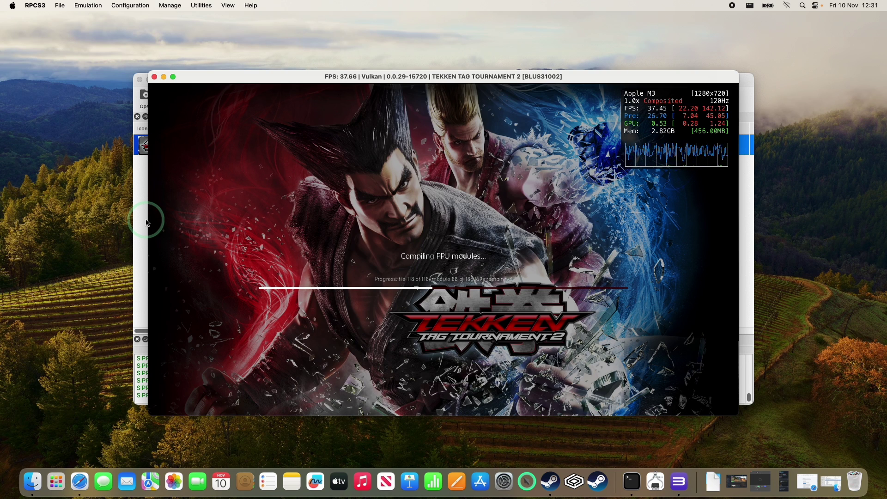
Step: Set Player 1's pad handler to DualSense with the device DualSense Pad #1 and save the gamepad settings
click(140, 217)
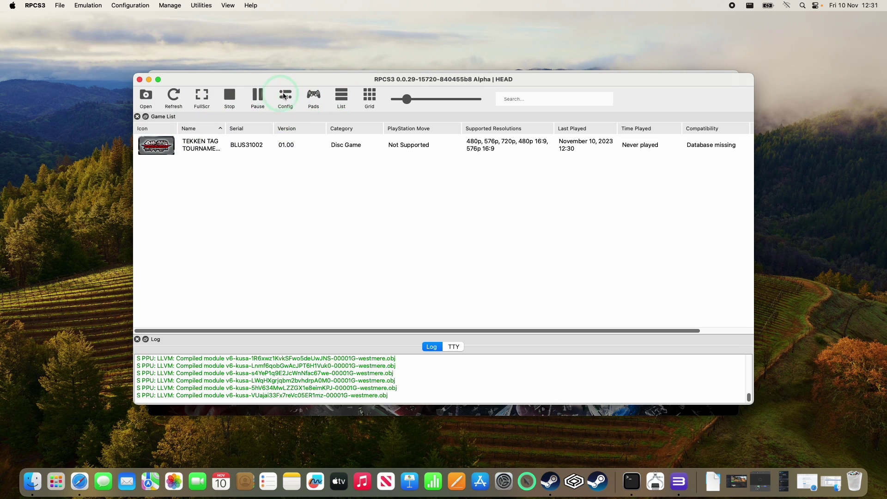
click(313, 96)
click(268, 70)
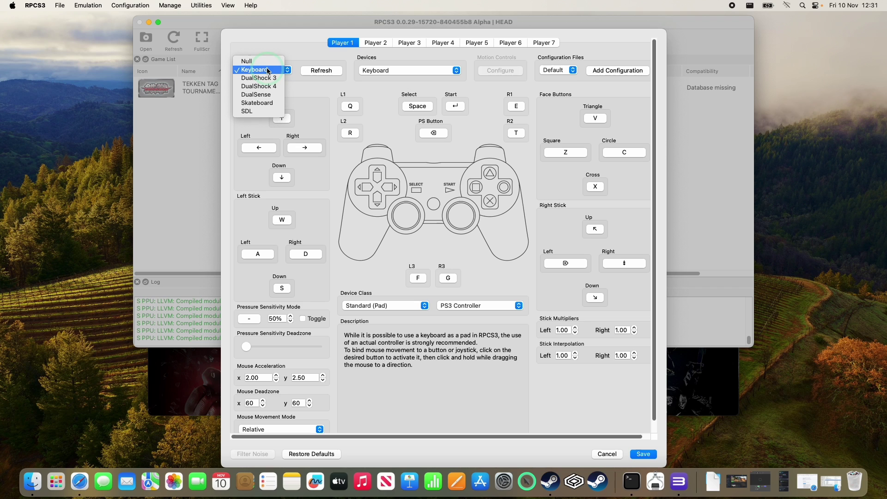
click(267, 95)
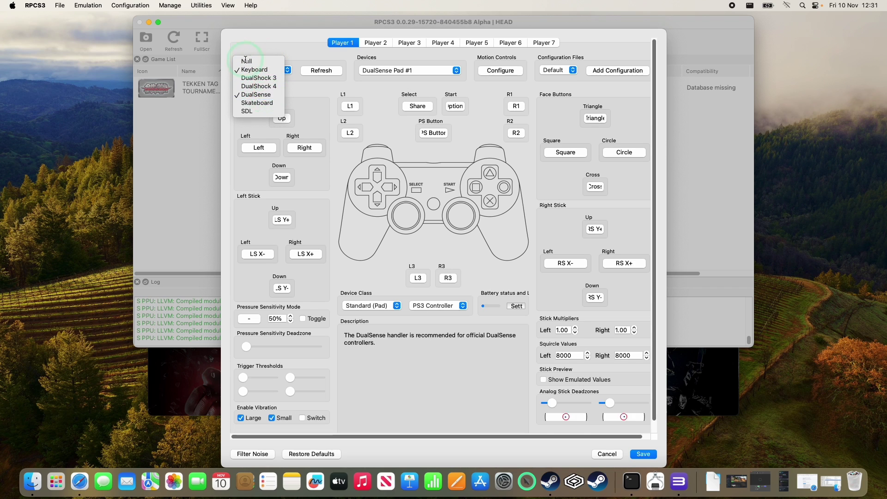
click(375, 71)
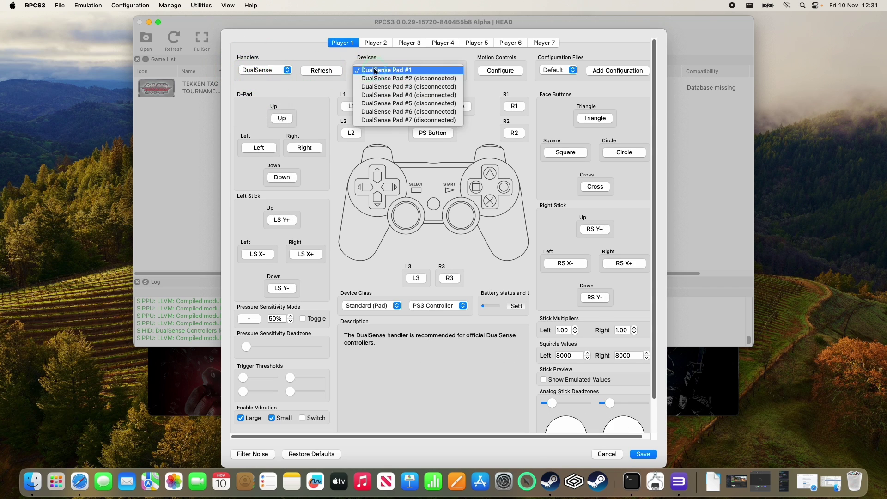
click(322, 61)
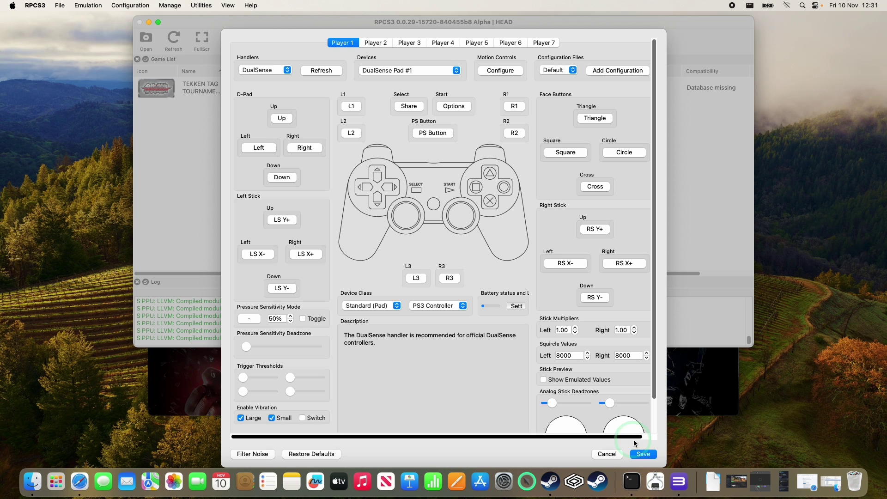
click(644, 454)
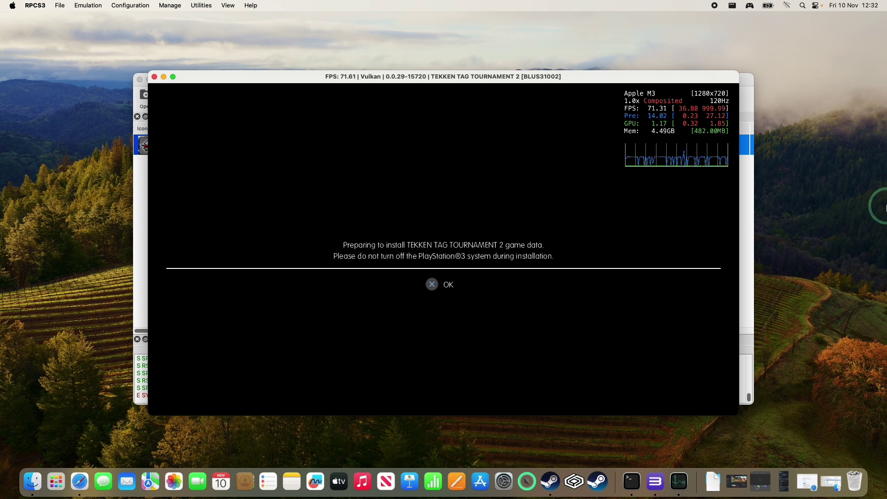
Step: Accept Tekken Tag Tournament 2's game data installation and auto-save notices to continue into the game
key(x)
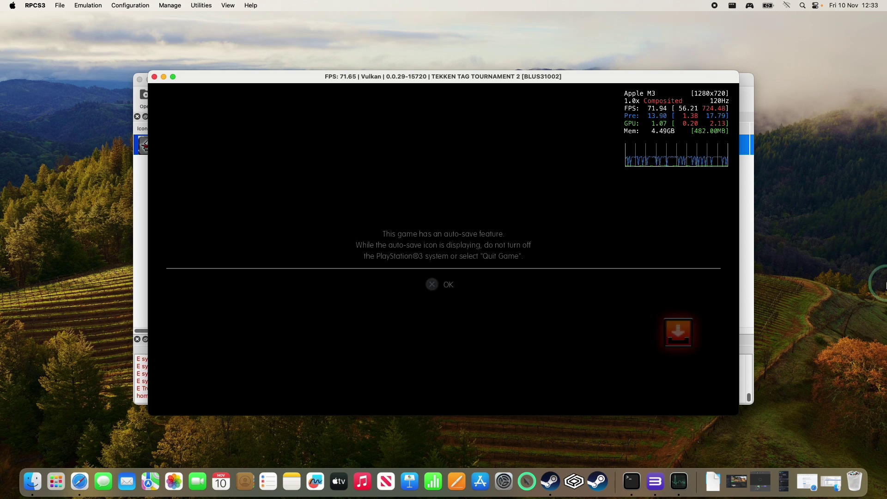
key(x)
key(x)
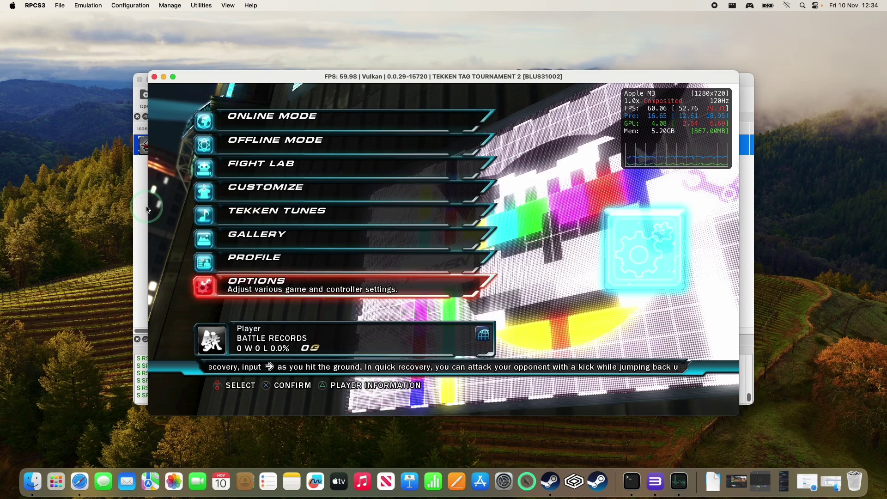
Step: Create and save a custom configuration for Tekken Tag Tournament 2 with the GPU resolution scale set to 150% (1920x1080)
click(141, 193)
right_click(173, 152)
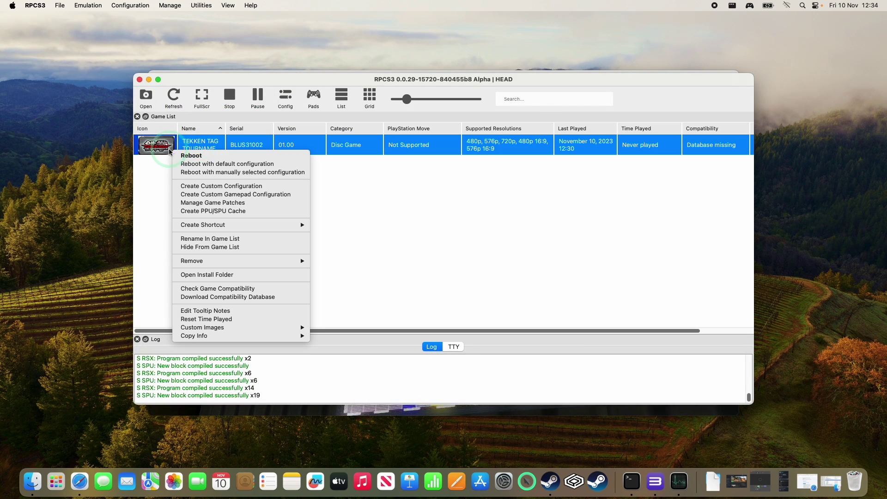
click(200, 185)
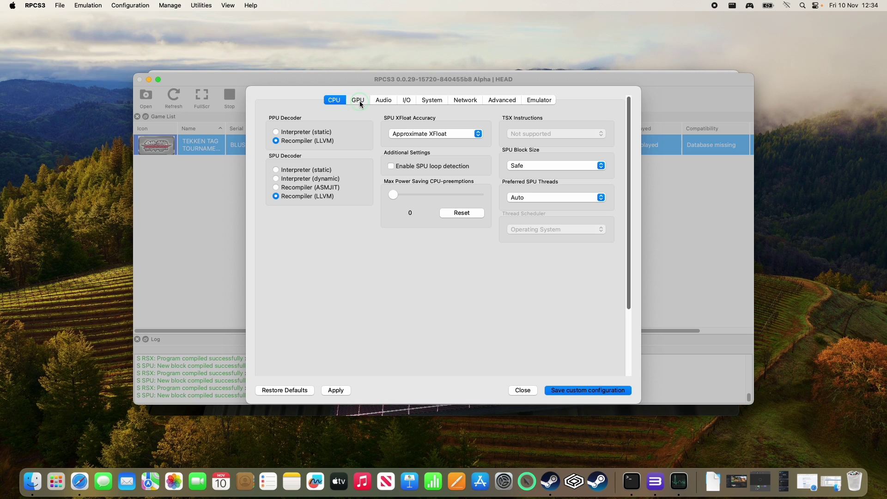
click(359, 100)
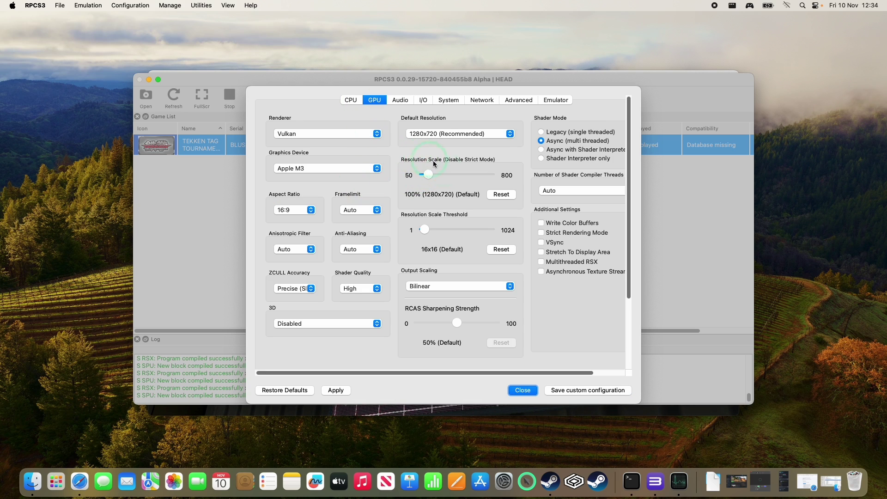
click(431, 134)
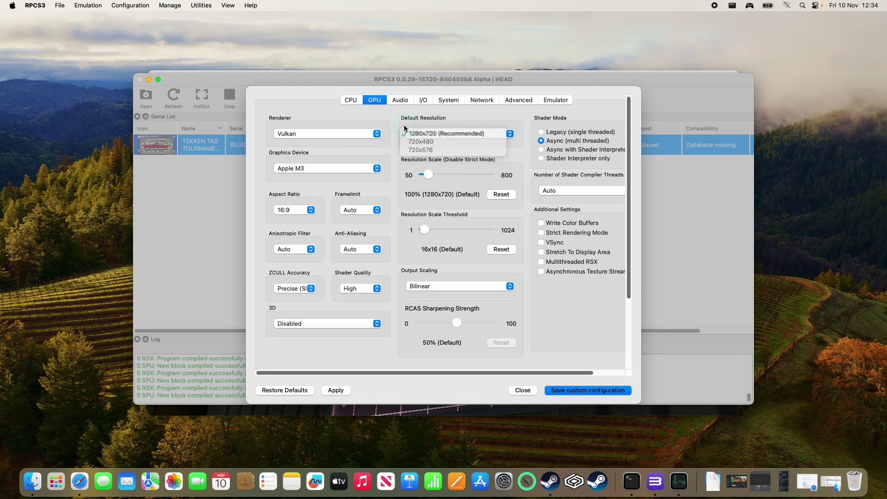
click(430, 184)
drag(430, 176, 431, 177)
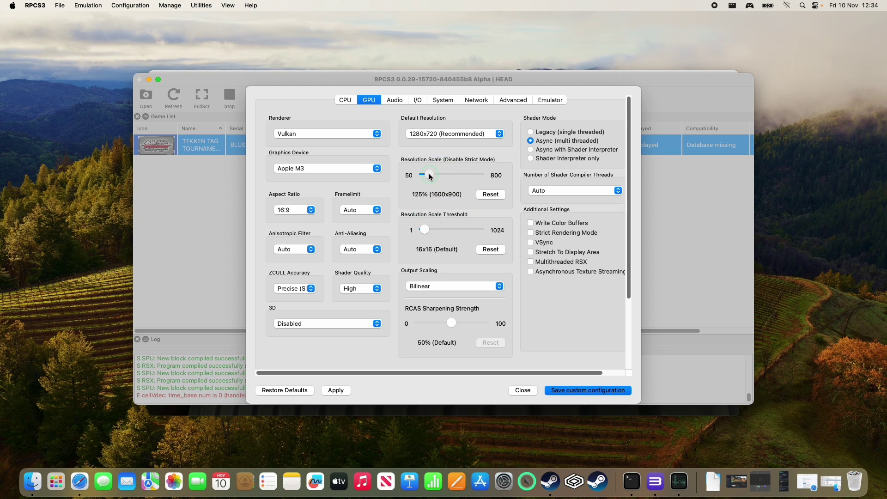
drag(429, 177, 431, 177)
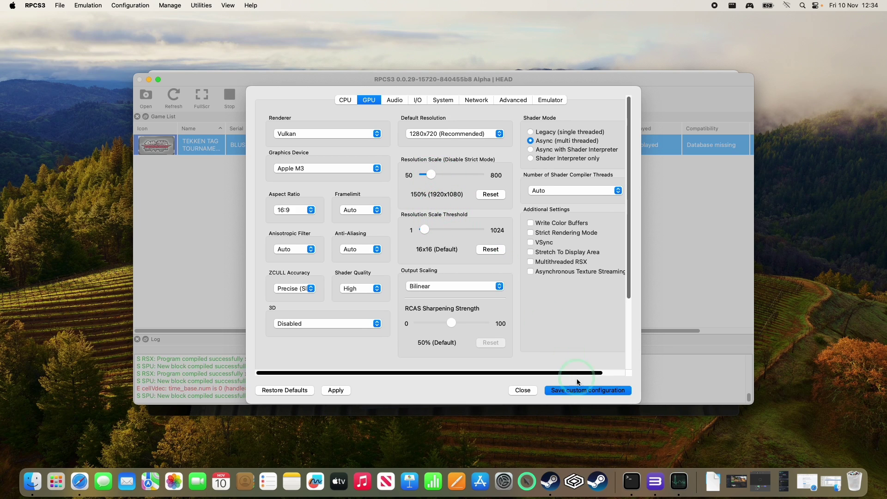
click(579, 391)
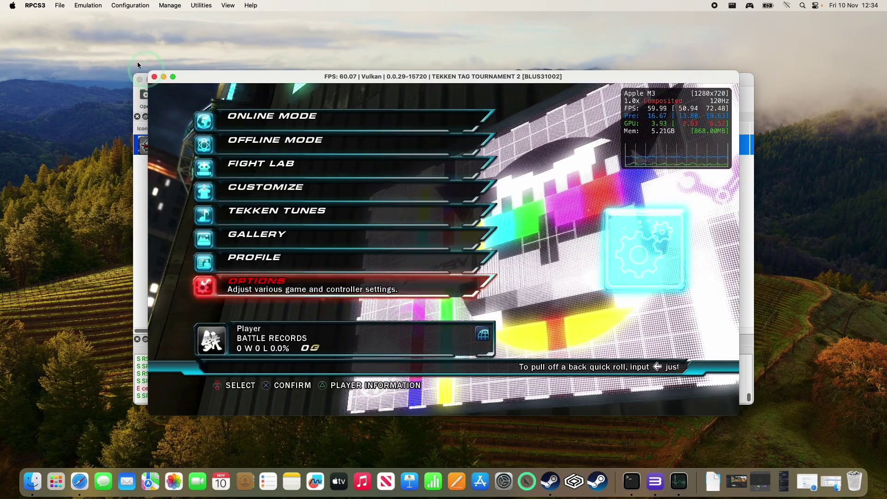
Step: Boot Tekken Tag Tournament 2 again, agreeing to close the running game, and make its window full screen
click(60, 5)
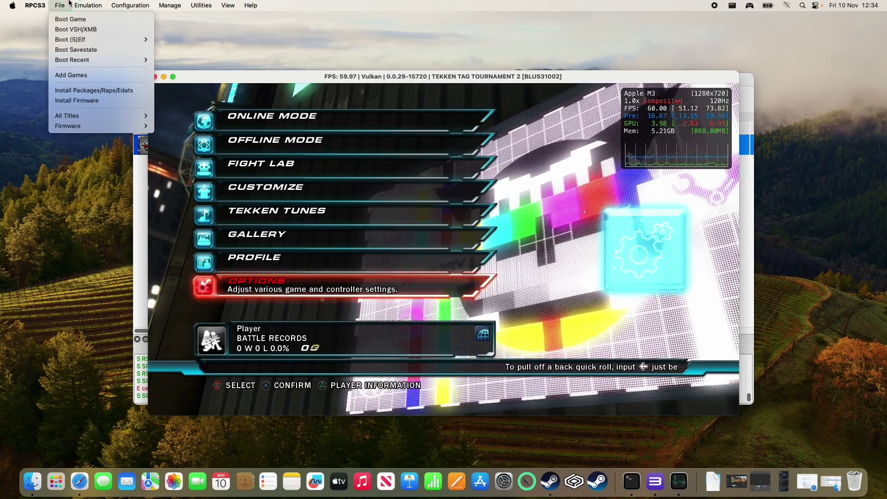
click(74, 16)
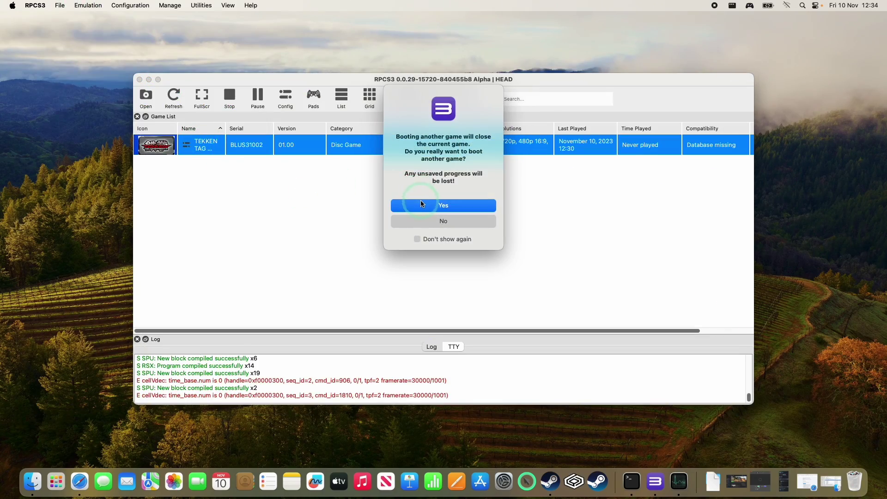
click(421, 203)
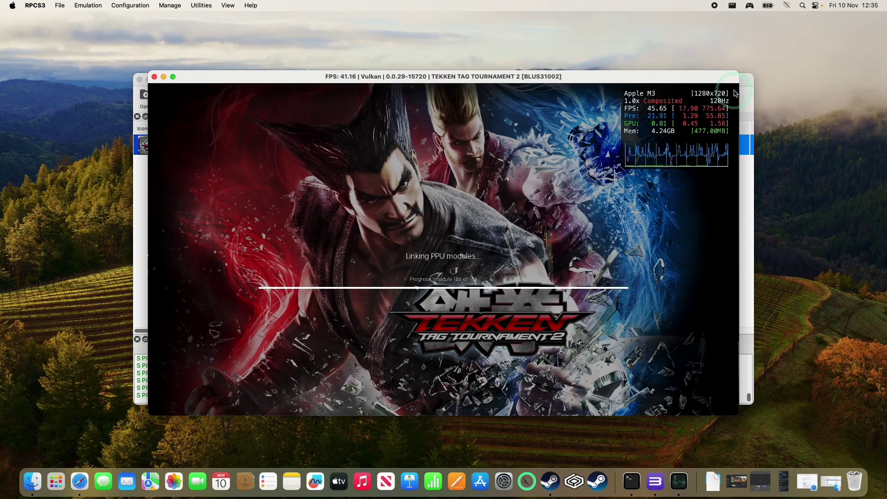
click(174, 77)
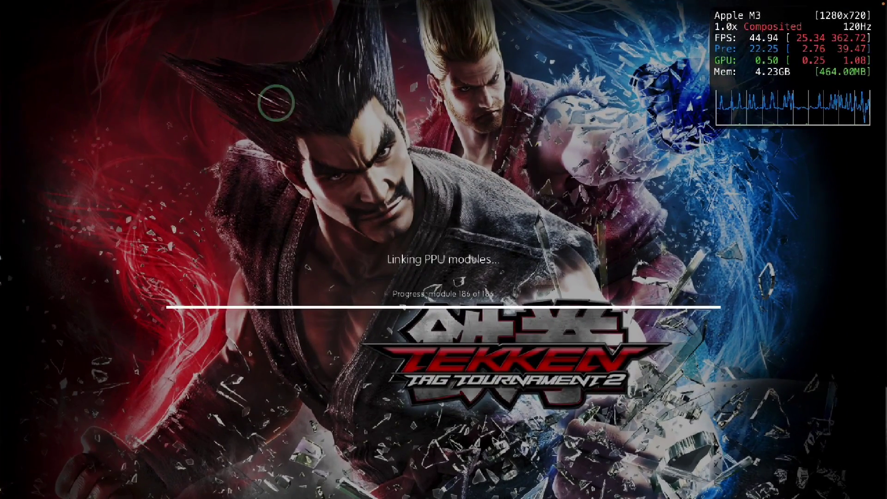